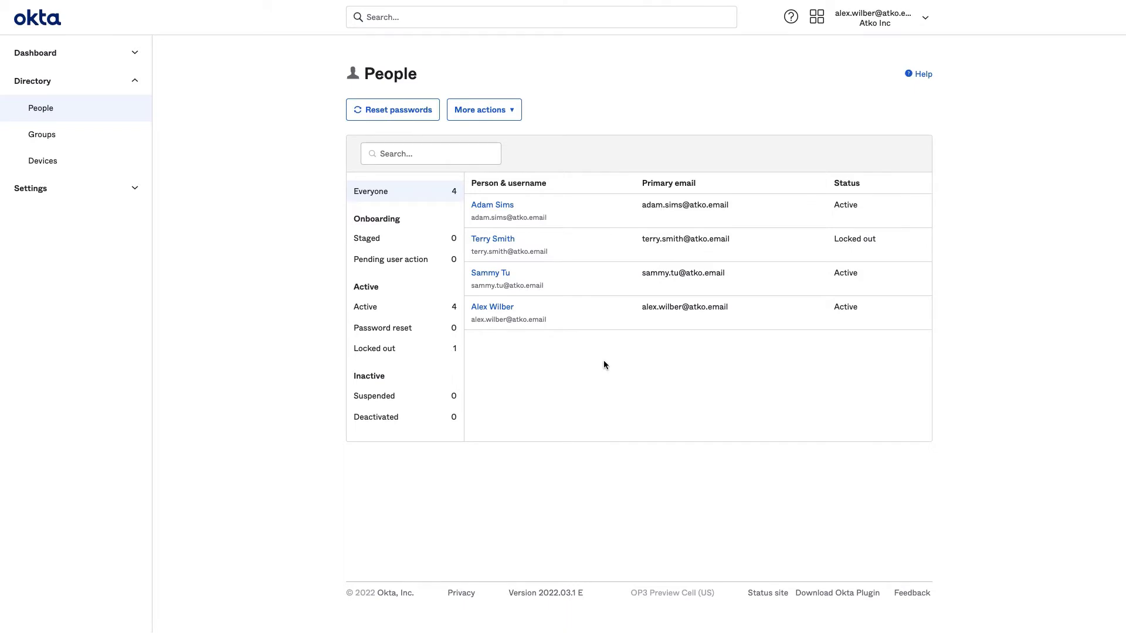
Step: Open the first sales user's account, check its More Actions options and profile attributes, then view the Groups list
{"action": "left_click", "coordinate": [498, 211]}
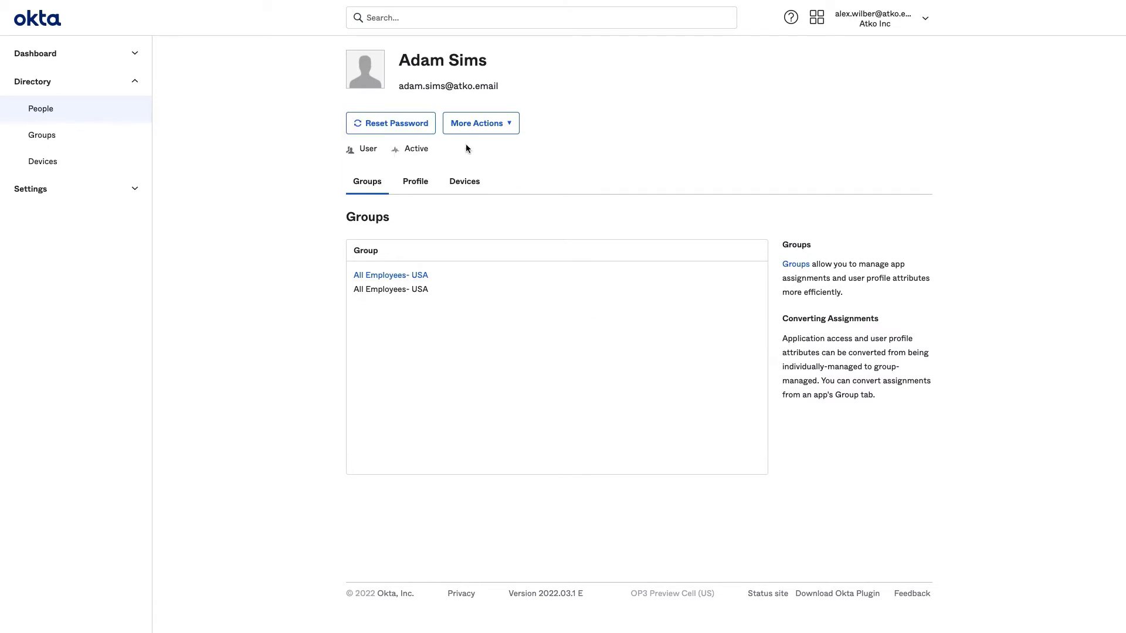
{"action": "left_click", "coordinate": [504, 130]}
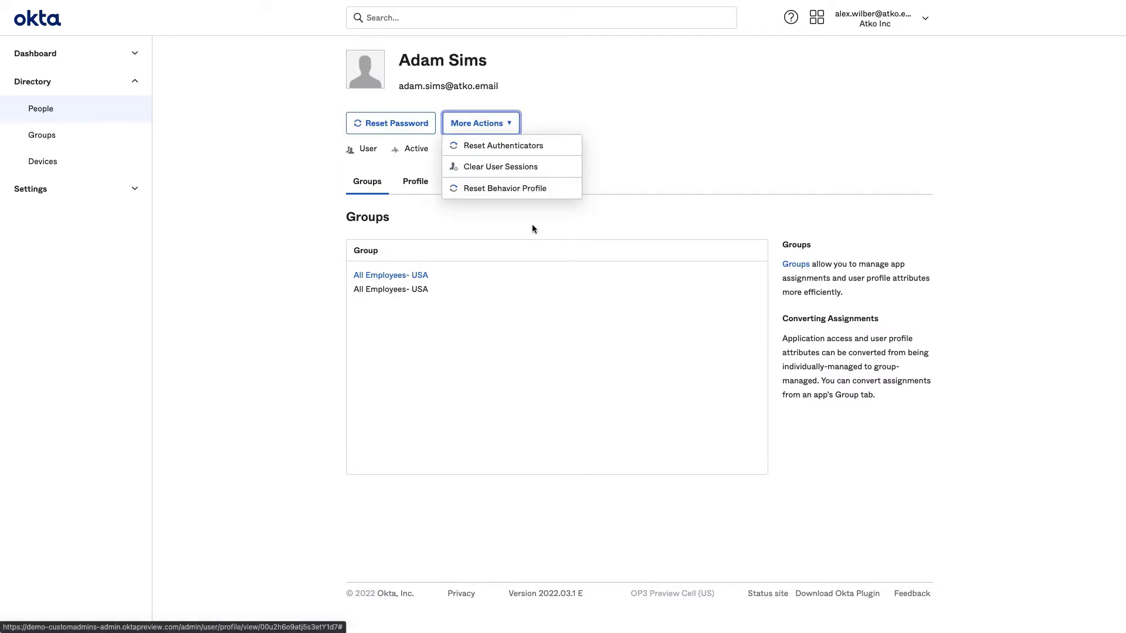
{"action": "left_click", "coordinate": [525, 287]}
{"action": "left_click", "coordinate": [416, 183]}
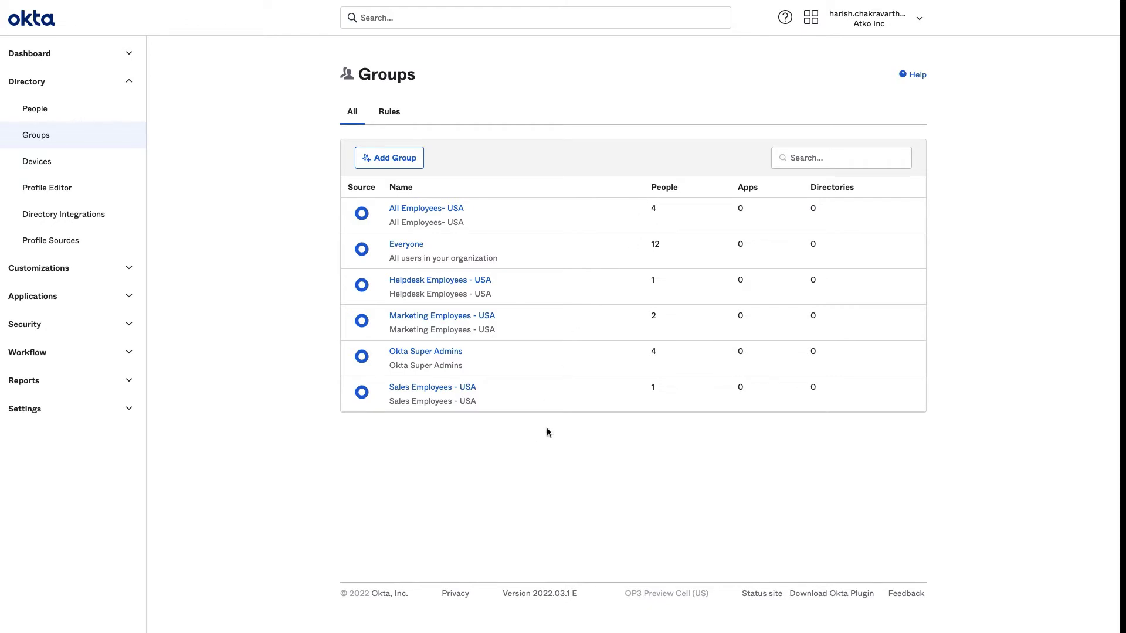
Step: Open the Sales Employees - USA group, then list the administrator resource sets
{"action": "left_click", "coordinate": [462, 391]}
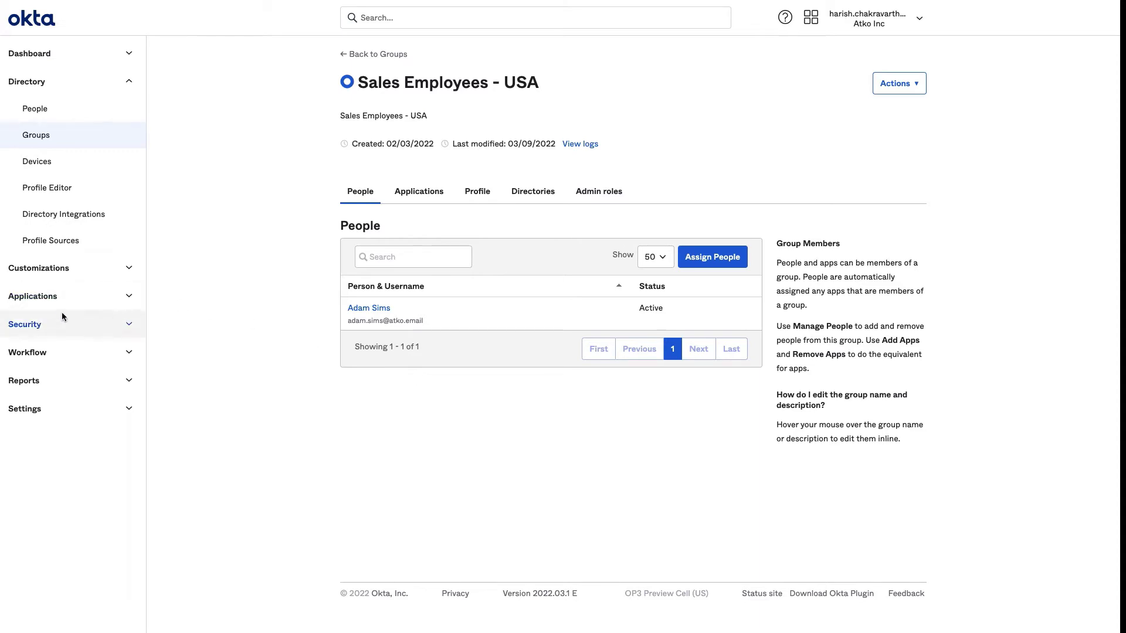
{"action": "left_click", "coordinate": [37, 326]}
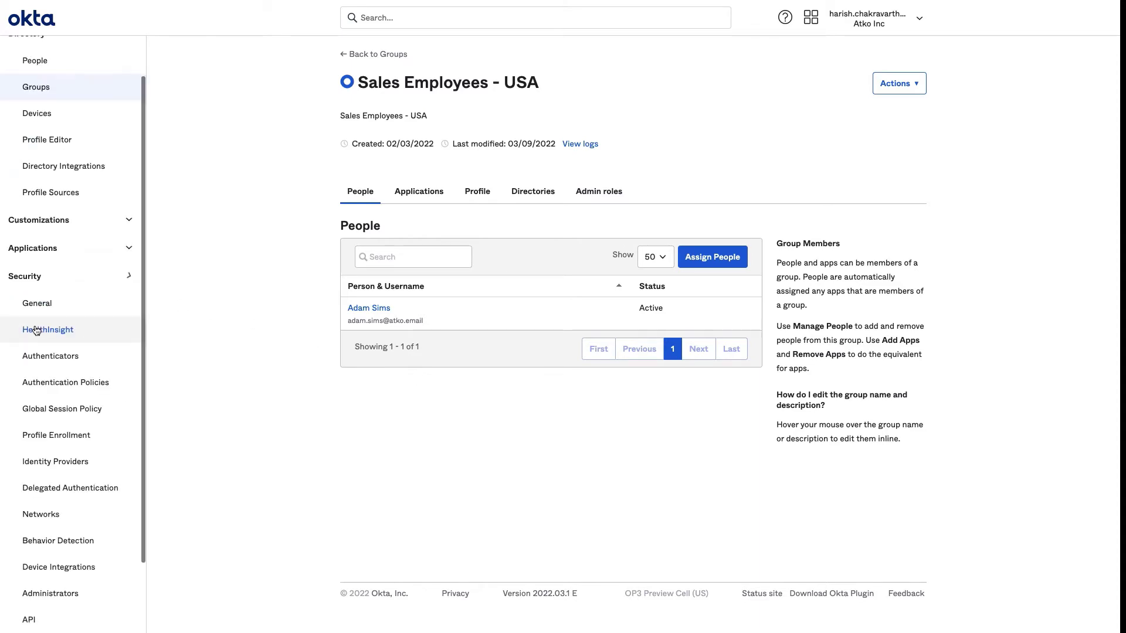
{"action": "left_click", "coordinate": [56, 598]}
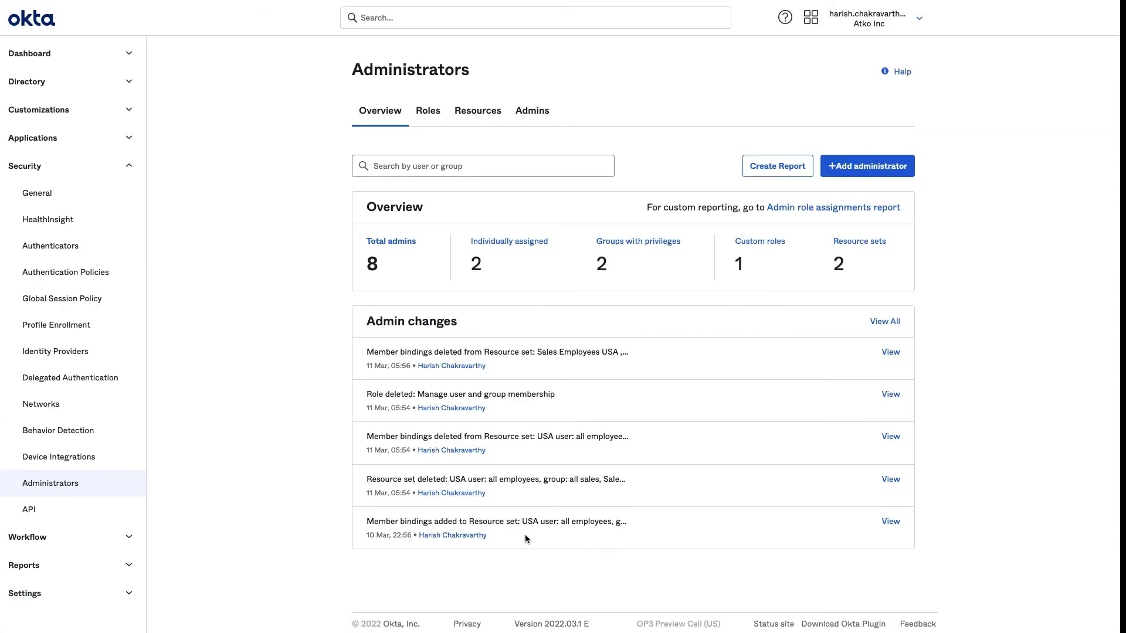
{"action": "left_click", "coordinate": [474, 114]}
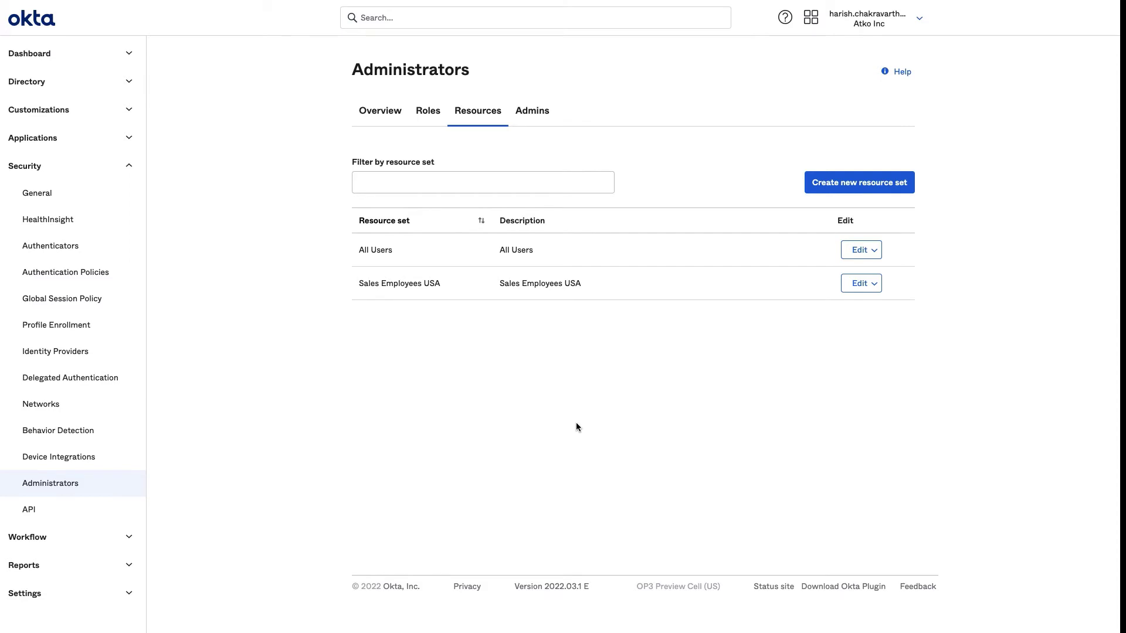
Step: Review the Sales Employees USA resource set without changes and bring up the admin roles list
{"action": "left_click", "coordinate": [876, 286]}
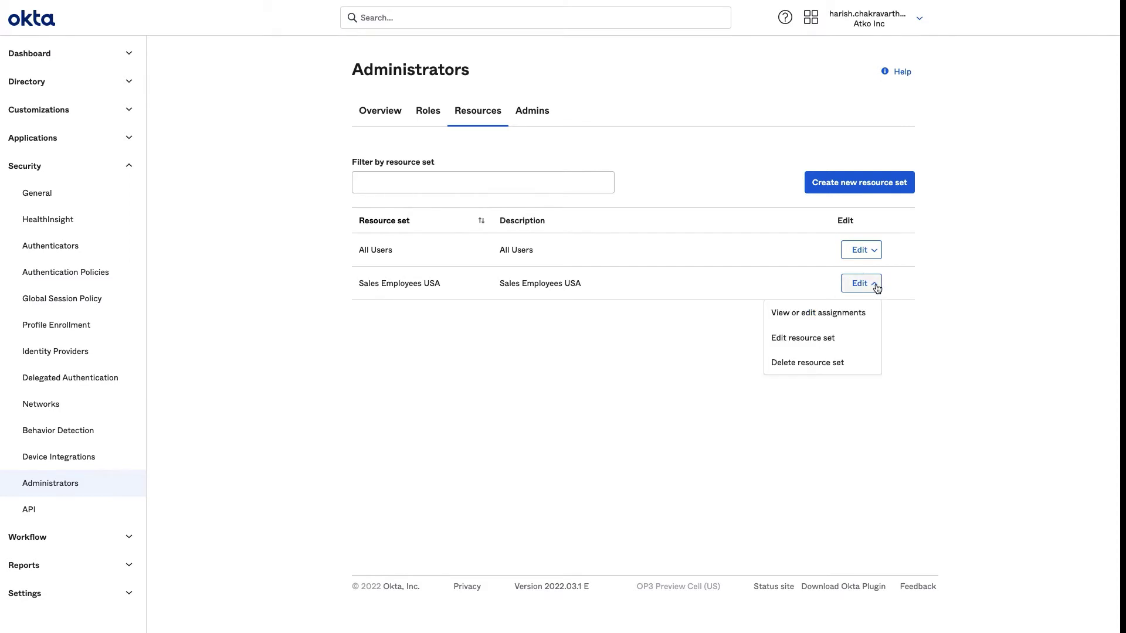
{"action": "left_click", "coordinate": [846, 335]}
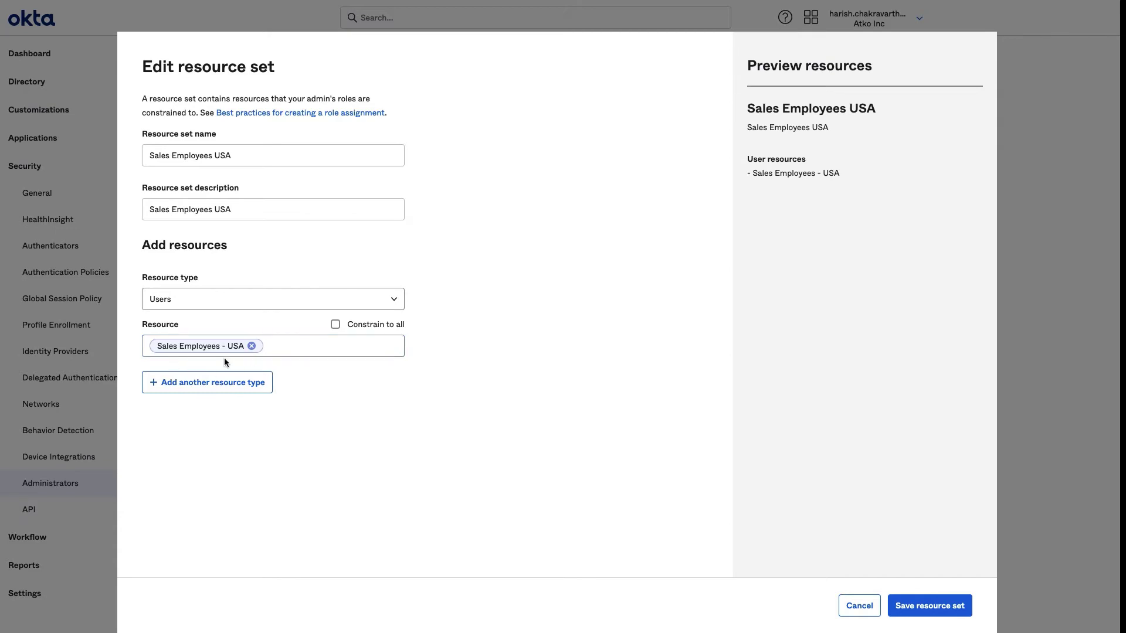
{"action": "left_click", "coordinate": [859, 605]}
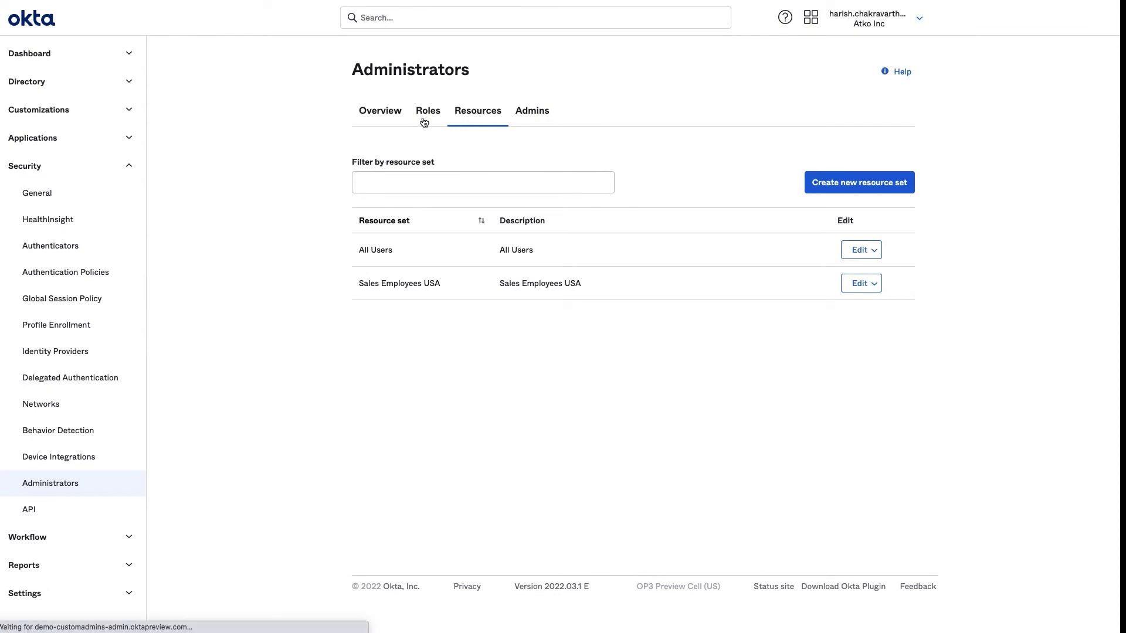
{"action": "left_click", "coordinate": [424, 112]}
Step: Show only custom roles and review the Edit User Profile Attributes permissions without saving
{"action": "left_click", "coordinate": [386, 187]}
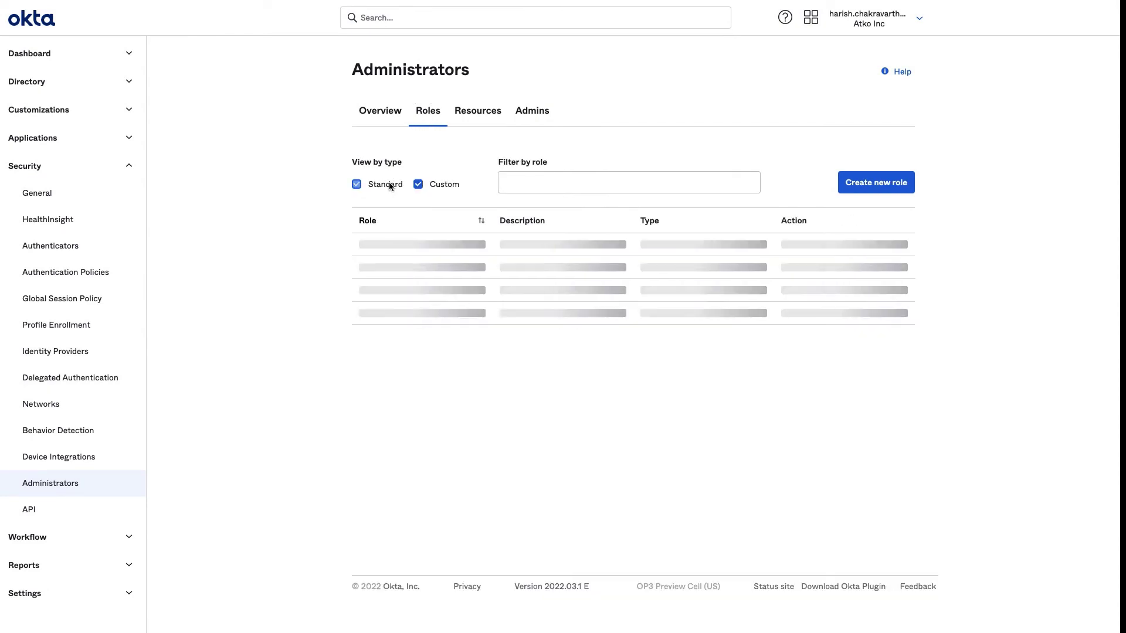
{"action": "left_click", "coordinate": [860, 250]}
{"action": "left_click", "coordinate": [826, 297]}
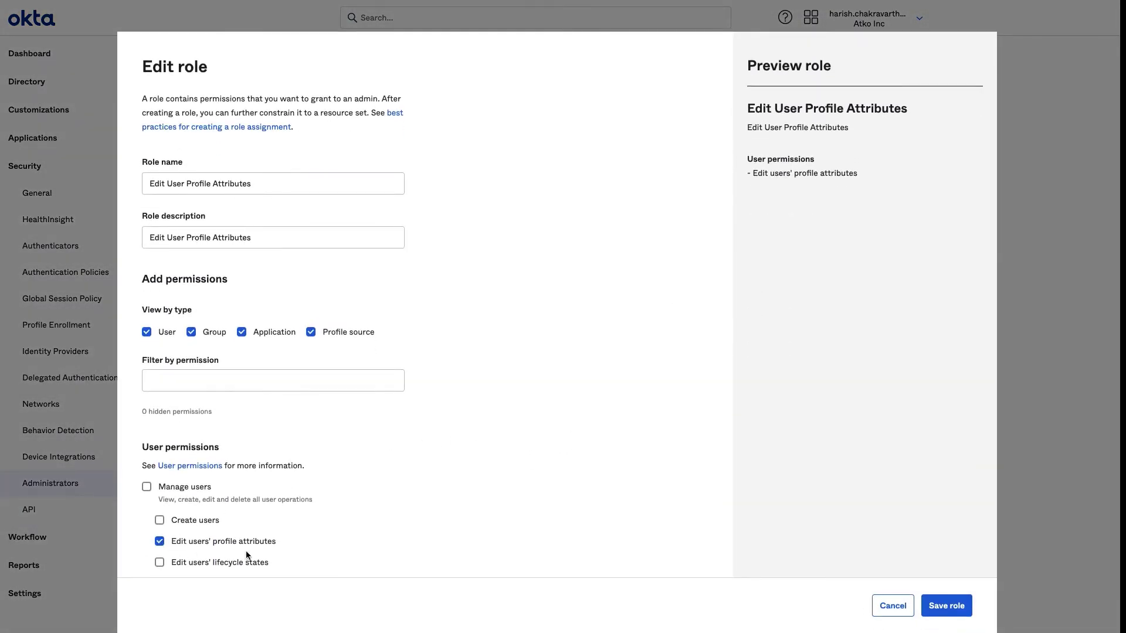
{"action": "left_click", "coordinate": [882, 608]}
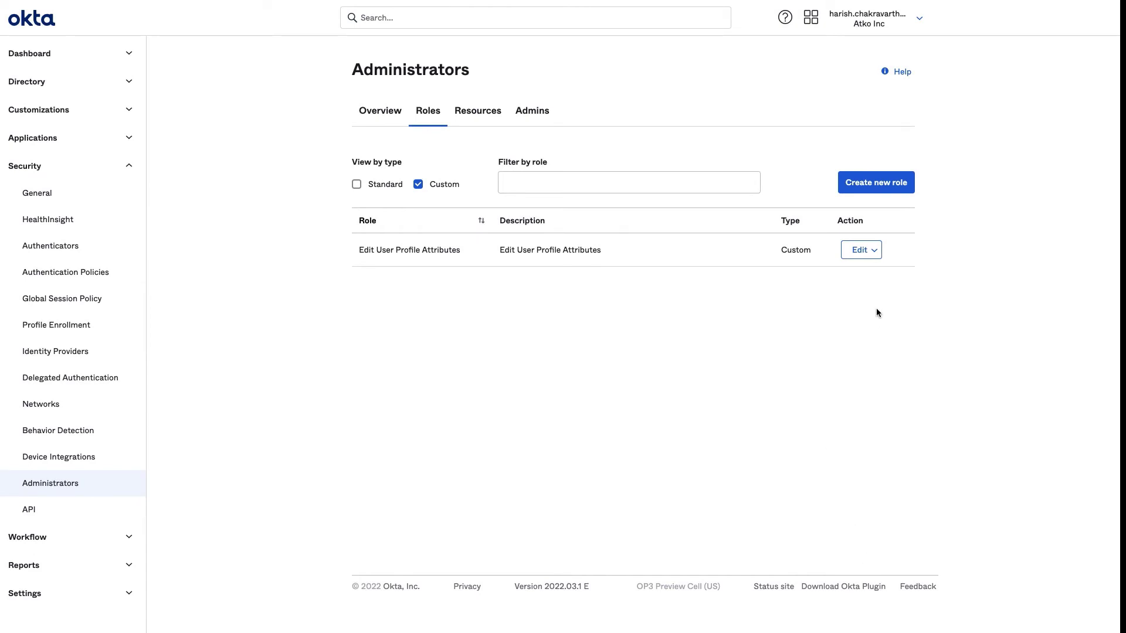
Step: Add the delegated admin user to Edit User Profile Attributes, scoped to Sales Employees USA, and save
{"action": "left_click", "coordinate": [879, 253]}
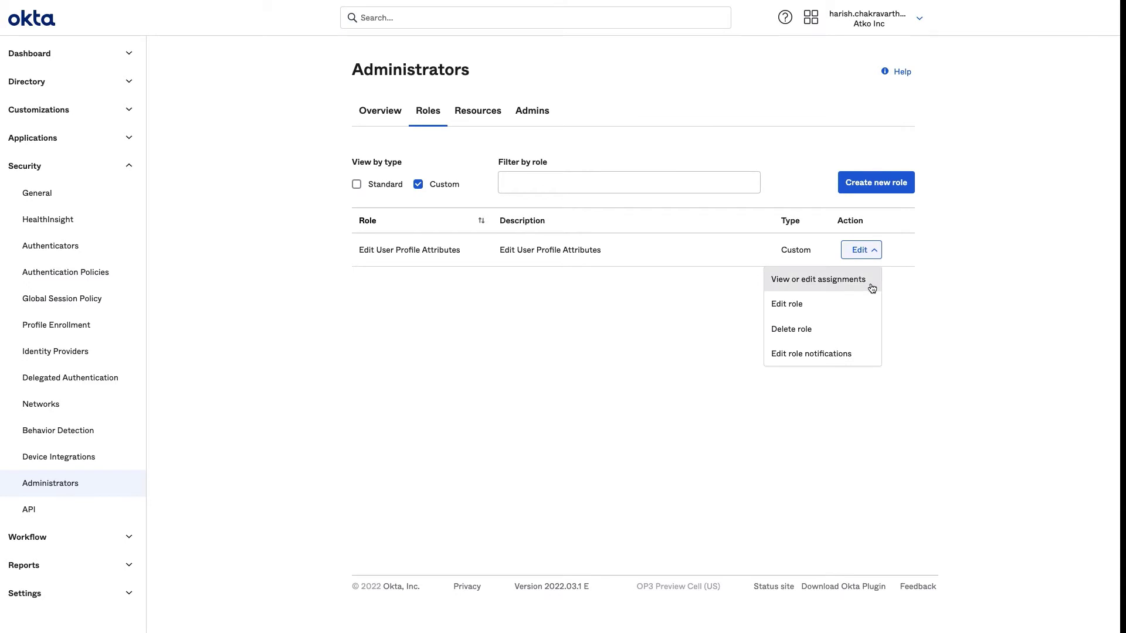
{"action": "left_click", "coordinate": [870, 283]}
{"action": "left_click", "coordinate": [570, 296]}
{"action": "type", "text": "ALE"}
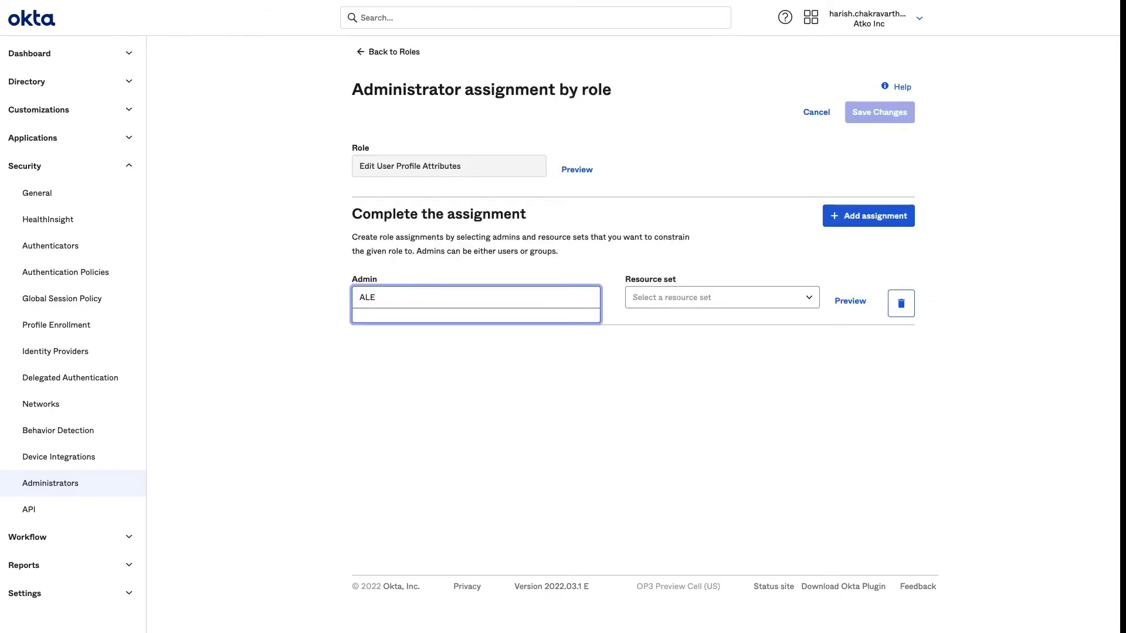
{"action": "left_click", "coordinate": [491, 319]}
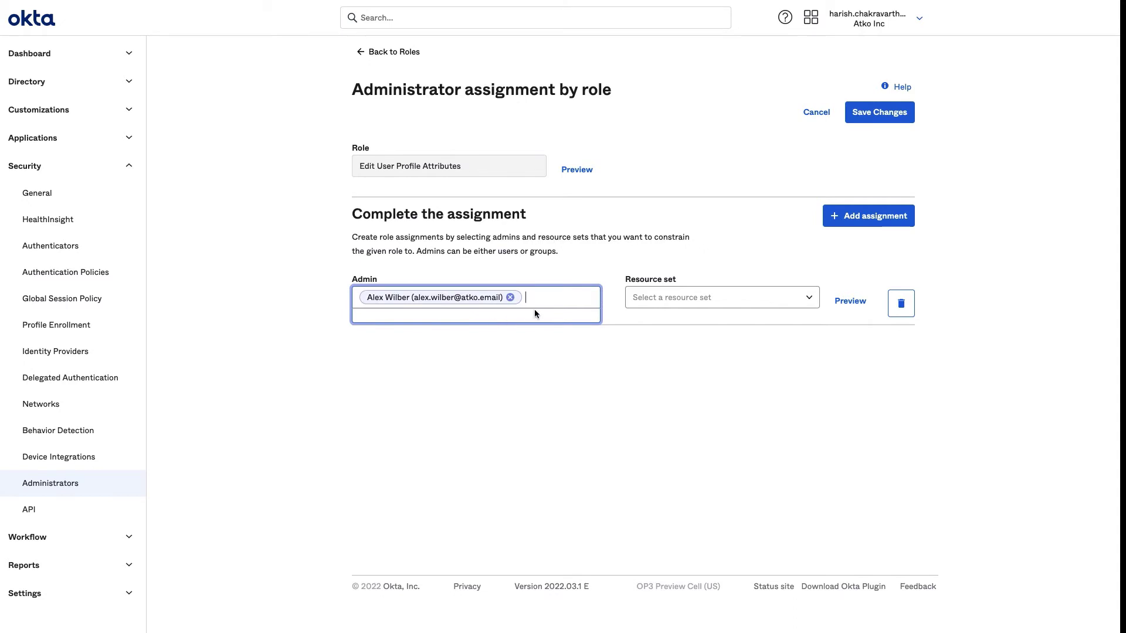
{"action": "left_click", "coordinate": [671, 300]}
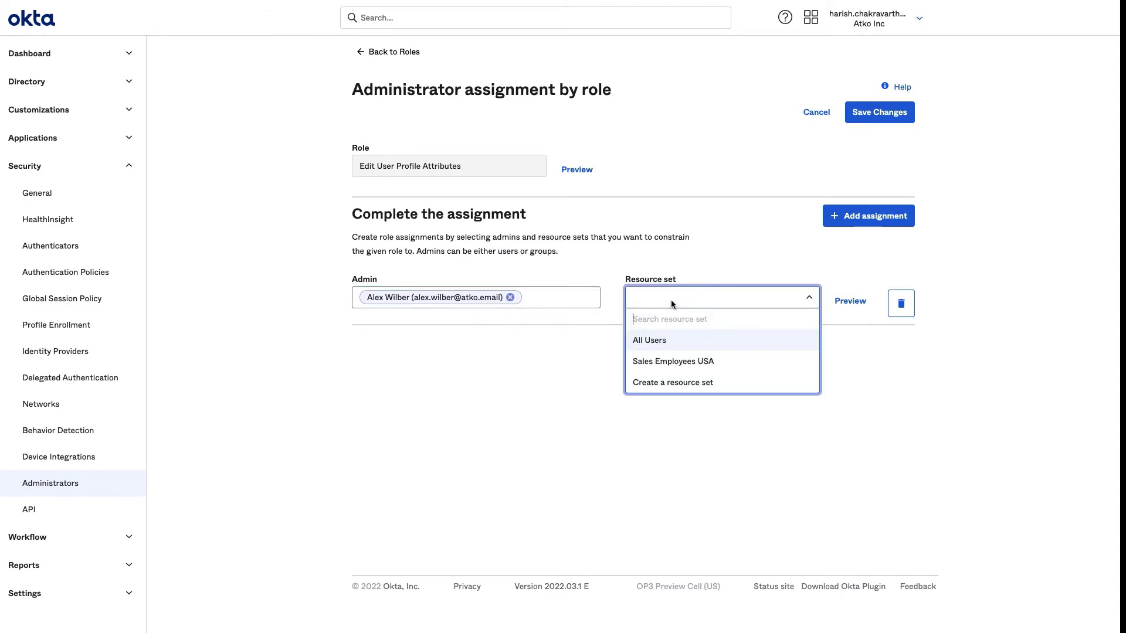
{"action": "left_click", "coordinate": [666, 366]}
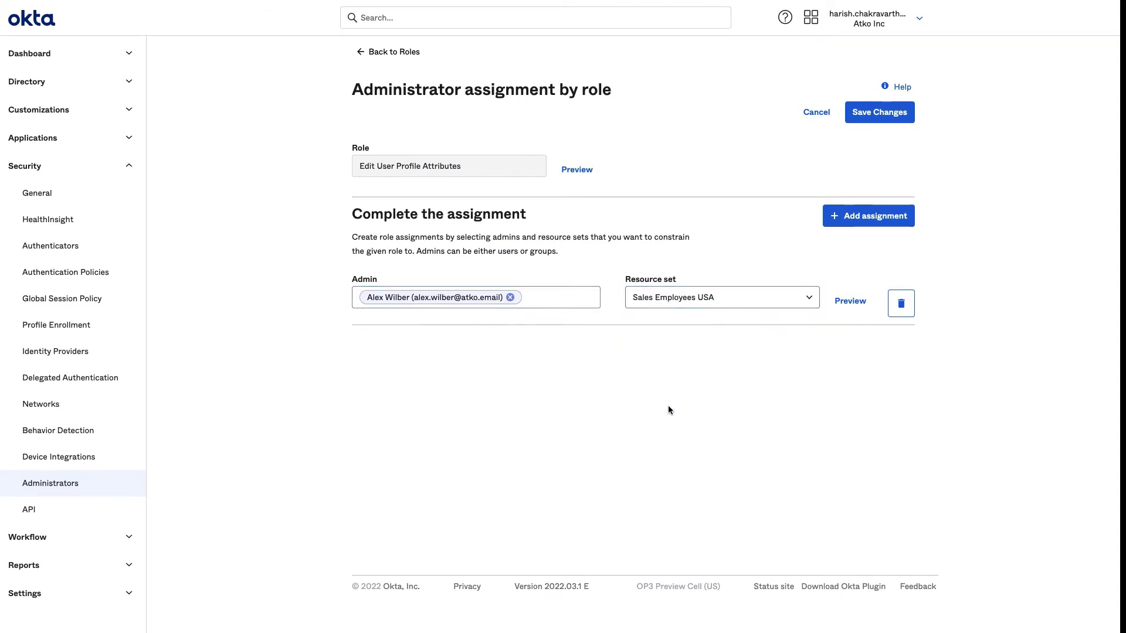
{"action": "left_click", "coordinate": [867, 115]}
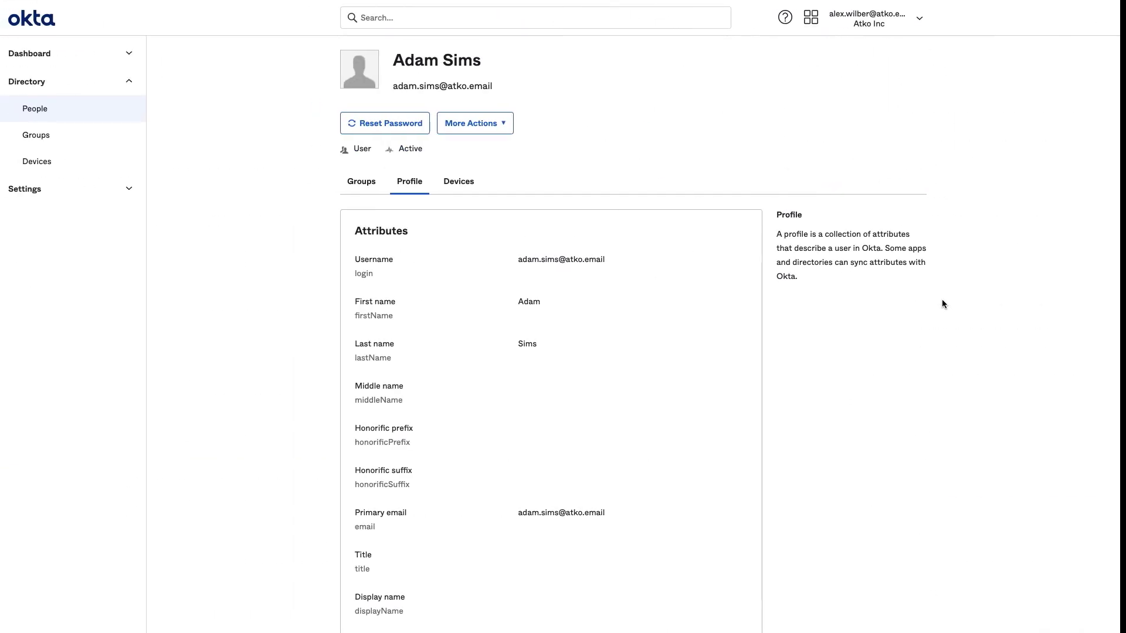
Step: Reload as the delegated admin, then open the locked-out user's profile from the People list
{"action": "right_click", "coordinate": [941, 299]}
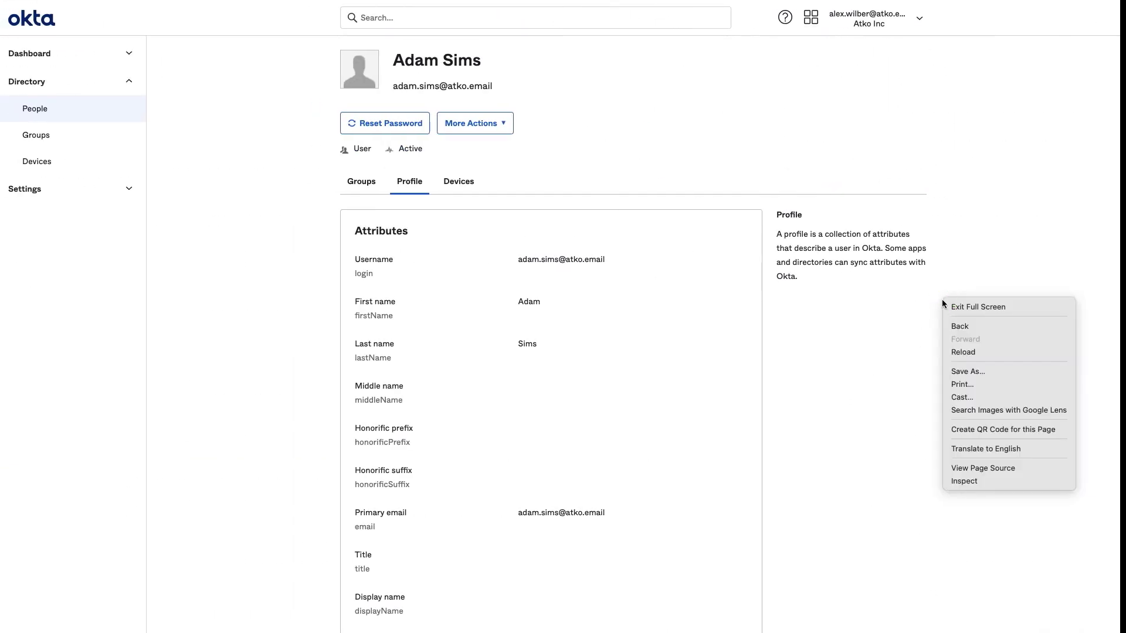
{"action": "left_click", "coordinate": [961, 351]}
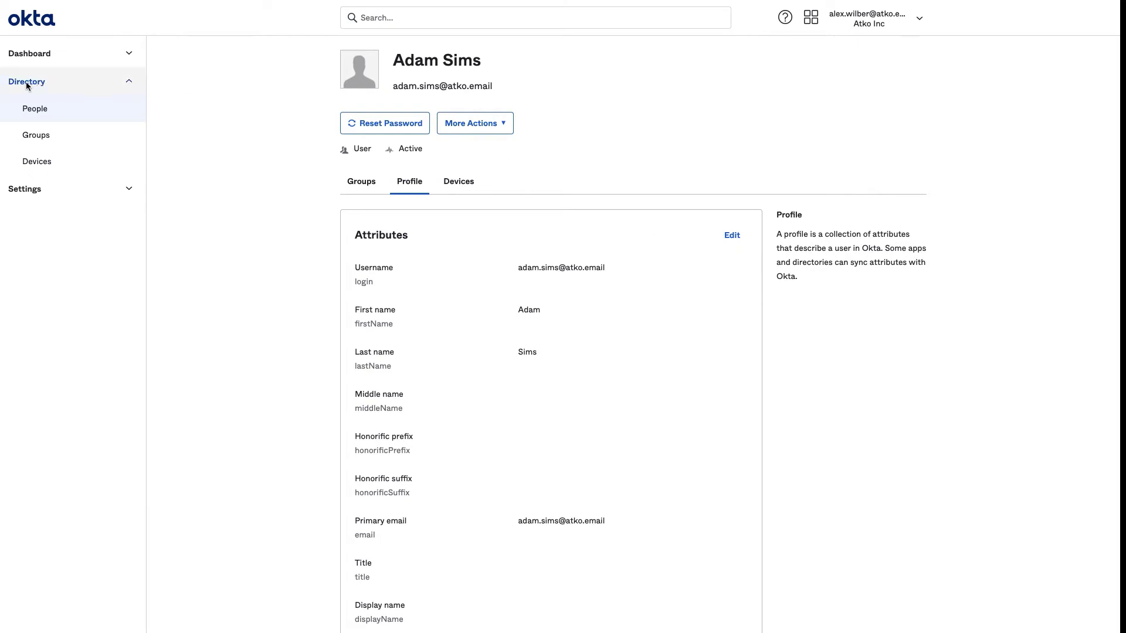
{"action": "left_click", "coordinate": [33, 110]}
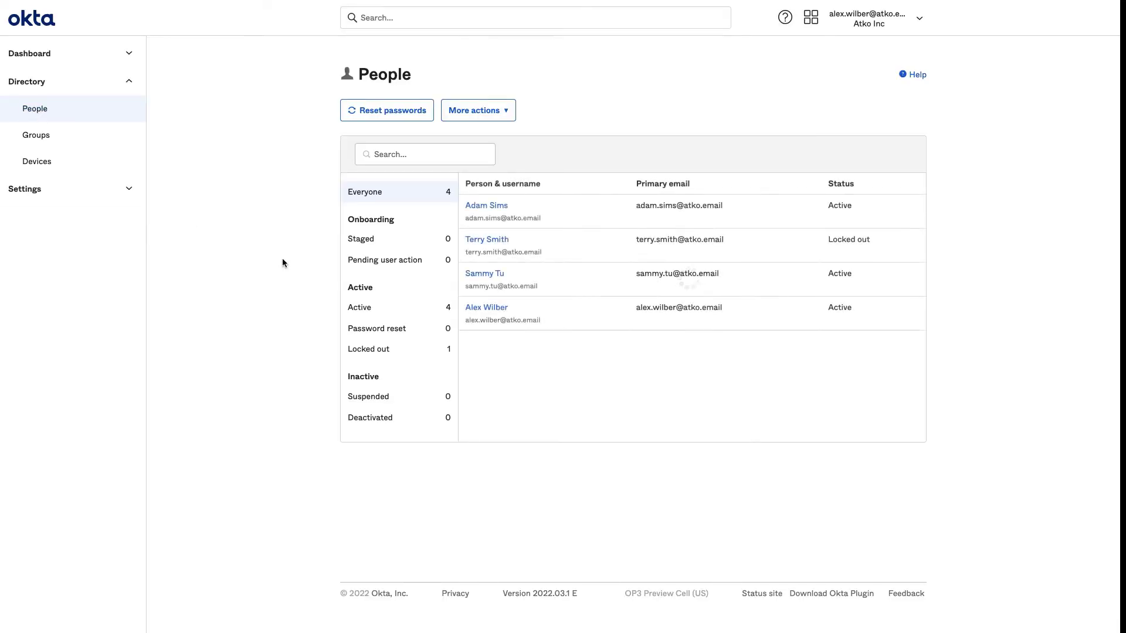
{"action": "left_click", "coordinate": [502, 246]}
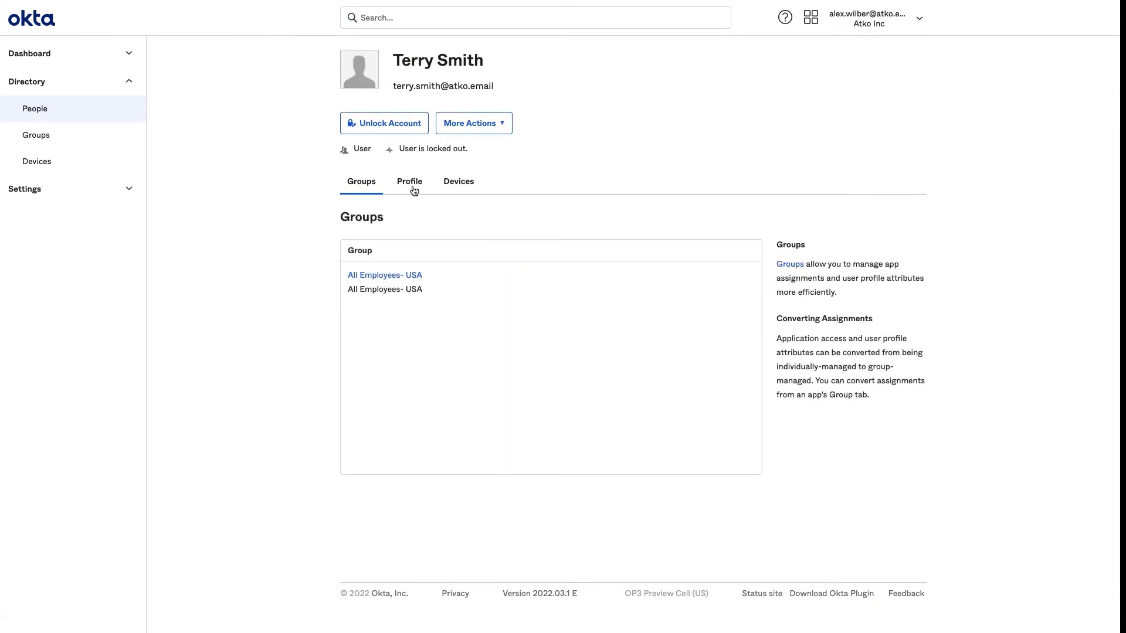
{"action": "left_click", "coordinate": [402, 183]}
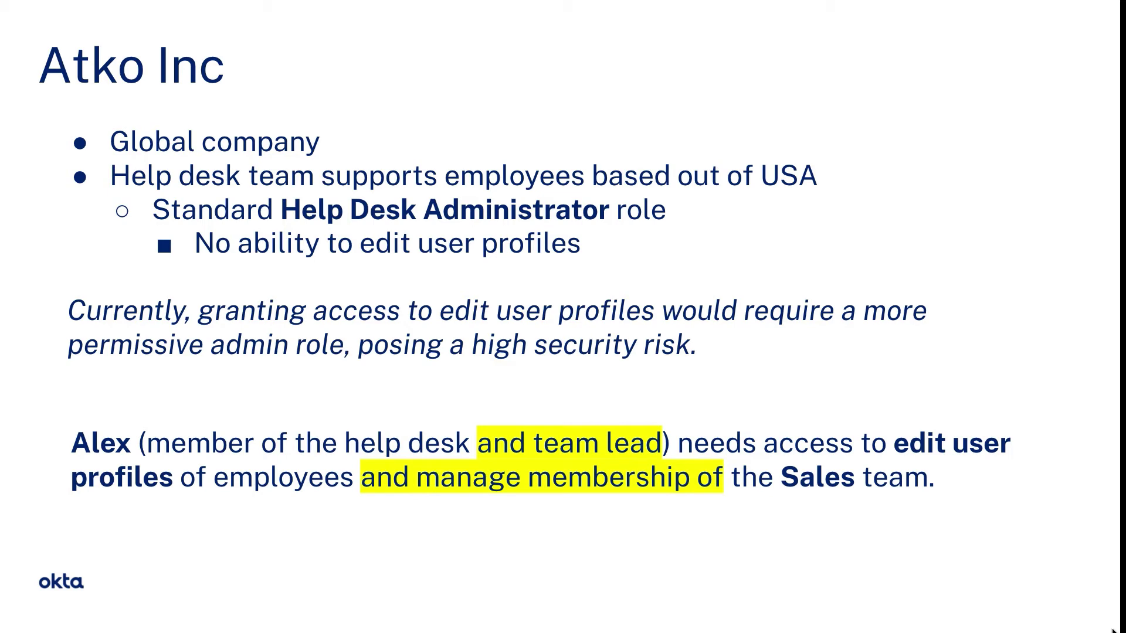
Step: Advance the slides through Steps 2 and 3 of the role and resource set plan to Live Demo
{"action": "mouse_move", "coordinate": [592, 3]}
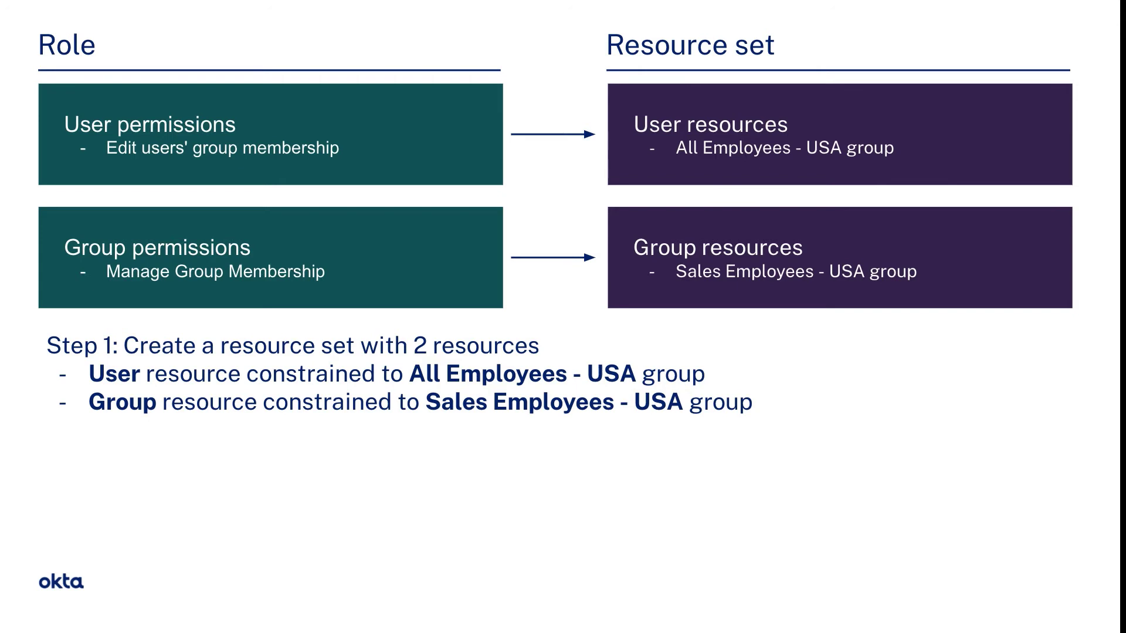
{"action": "key", "text": "Right"}
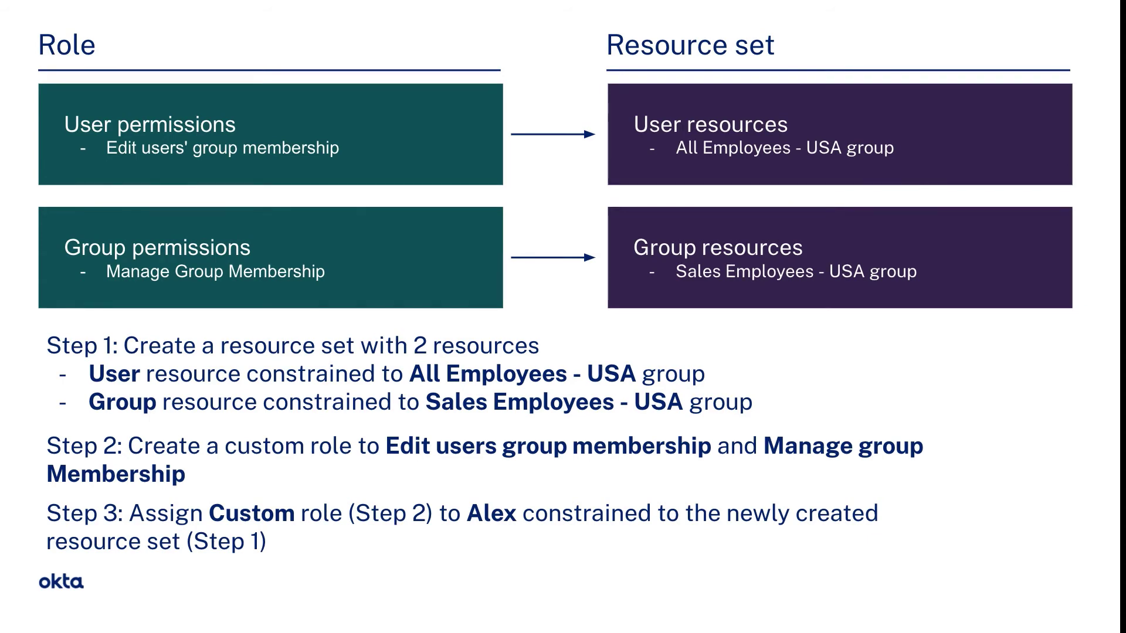
{"action": "key", "text": "Right"}
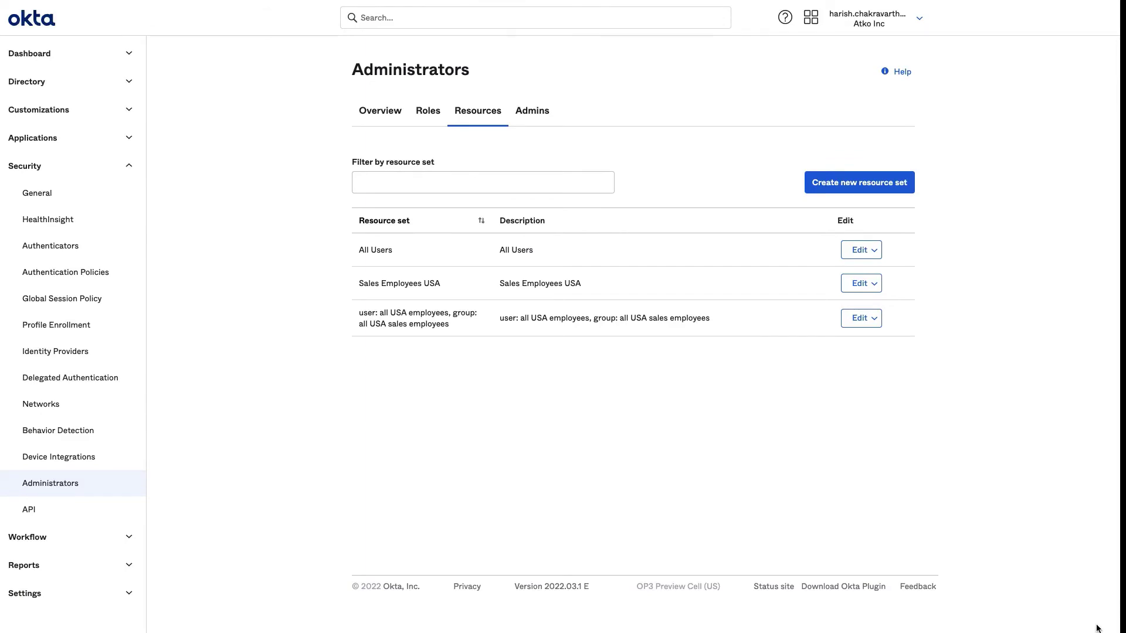
Step: Review the combined USA employees and sales resource set without changes, then list the administrator roles
{"action": "left_click", "coordinate": [869, 320]}
{"action": "left_click", "coordinate": [845, 366]}
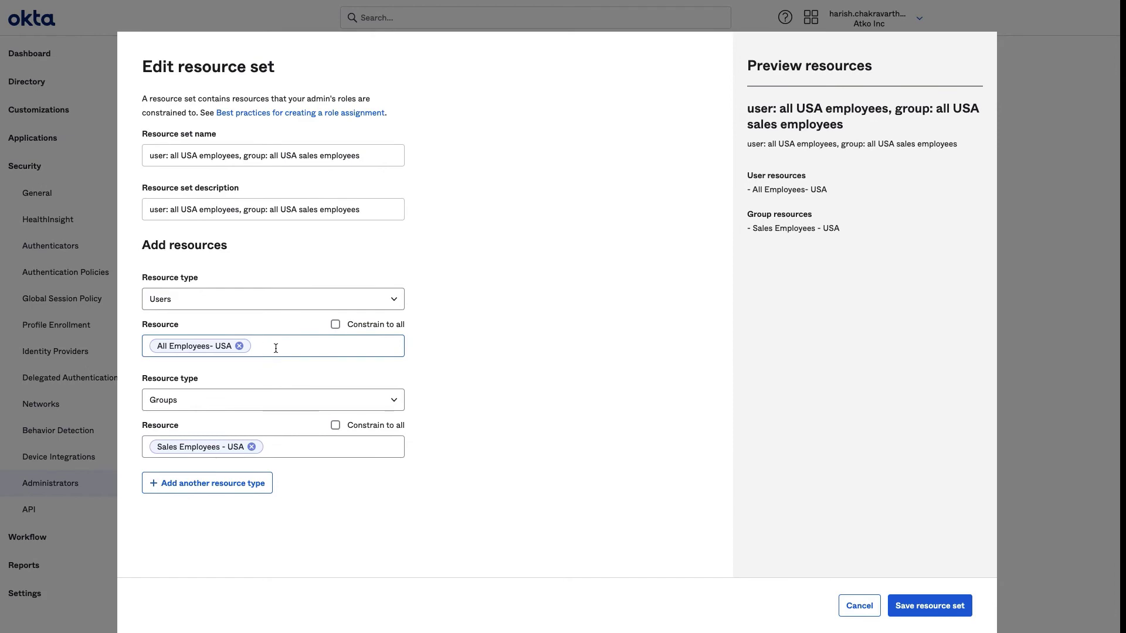
{"action": "left_click", "coordinate": [859, 605]}
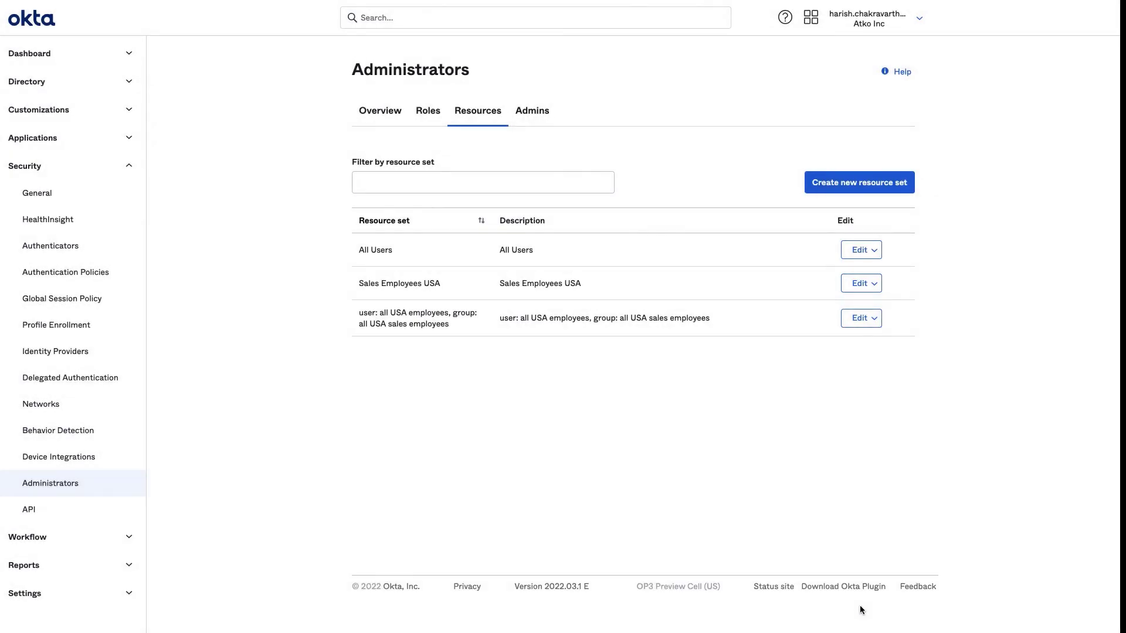
{"action": "left_click", "coordinate": [428, 110]}
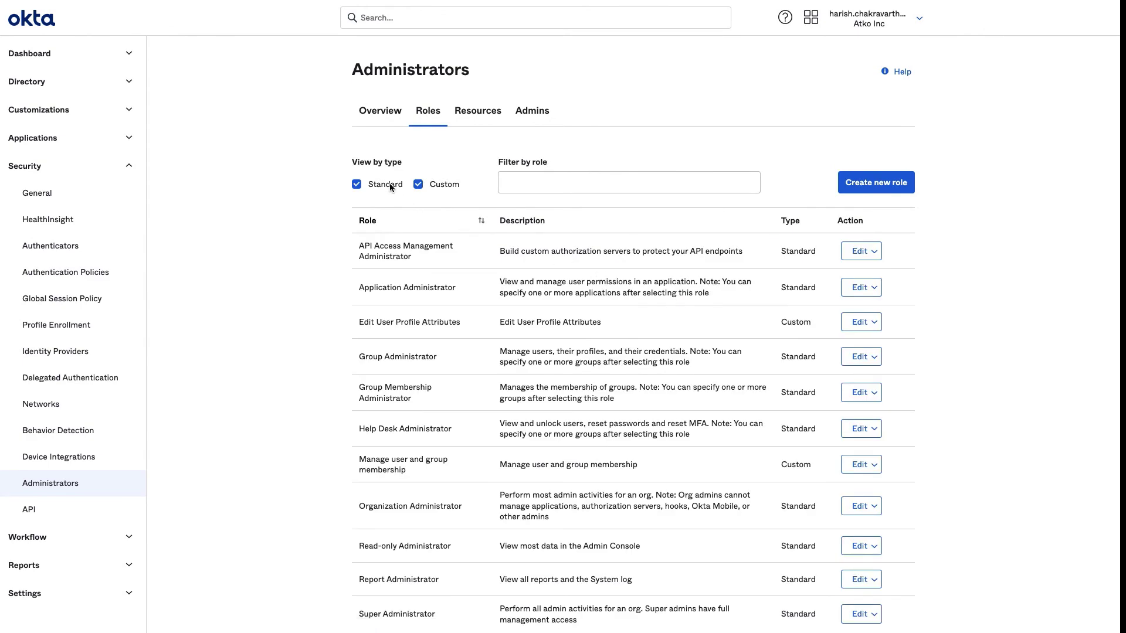
Step: Show only custom roles and scroll through the Manage user and group membership permissions without saving
{"action": "left_click", "coordinate": [389, 185]}
{"action": "left_click", "coordinate": [876, 285]}
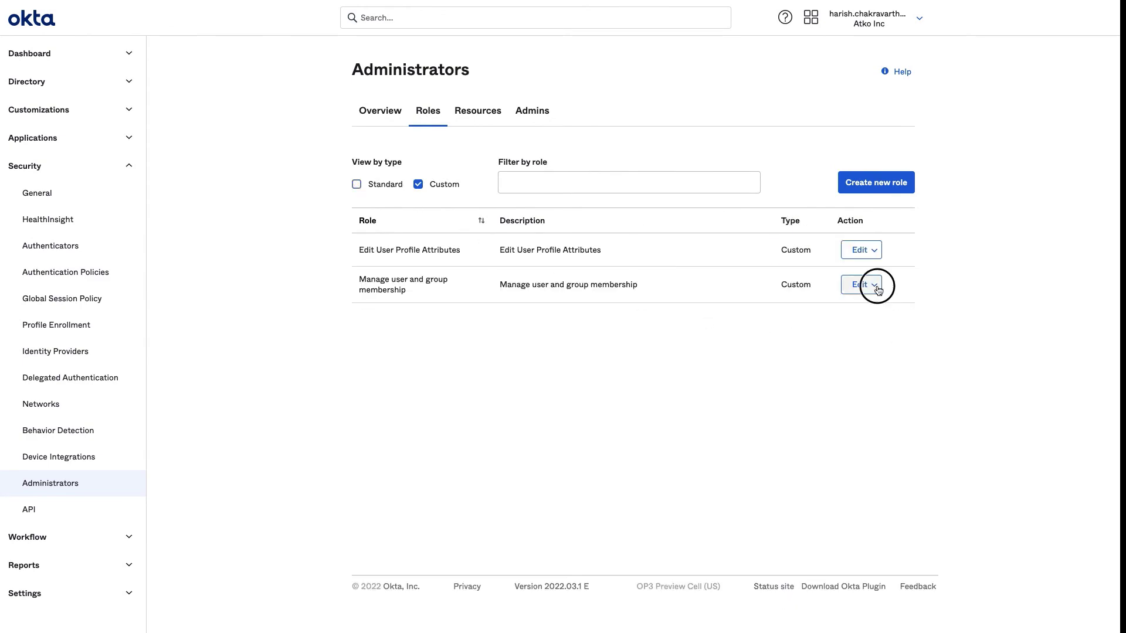
{"action": "left_click", "coordinate": [835, 347]}
{"action": "scroll", "coordinate": [619, 515], "scroll_direction": "down", "scroll_amount": 3}
{"action": "scroll", "coordinate": [619, 515], "scroll_direction": "down", "scroll_amount": 5}
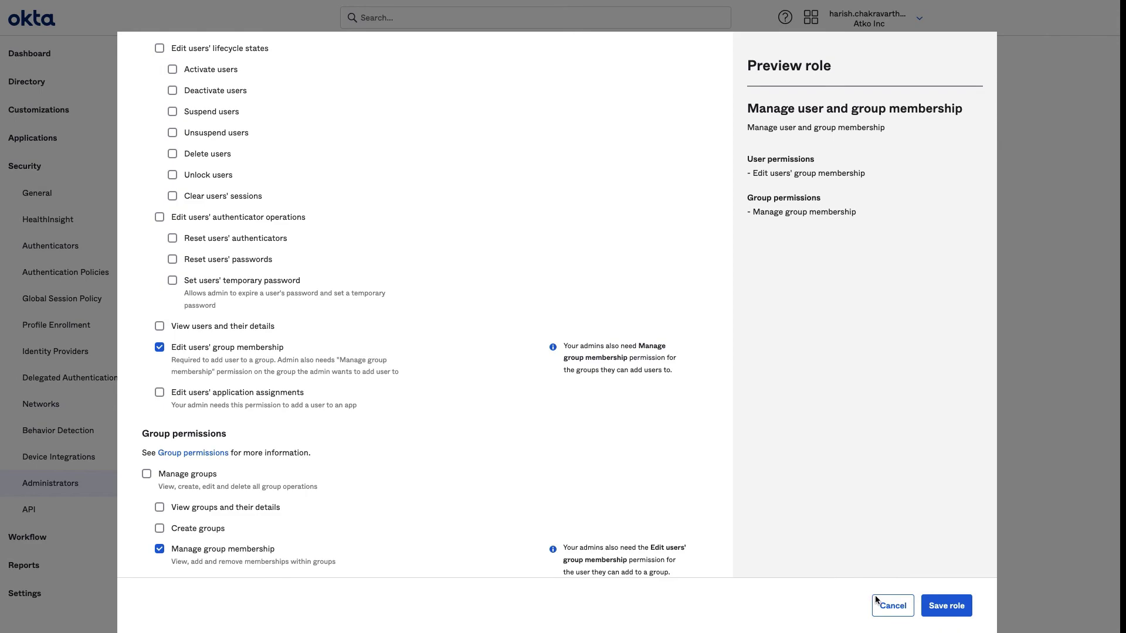
{"action": "left_click", "coordinate": [899, 606]}
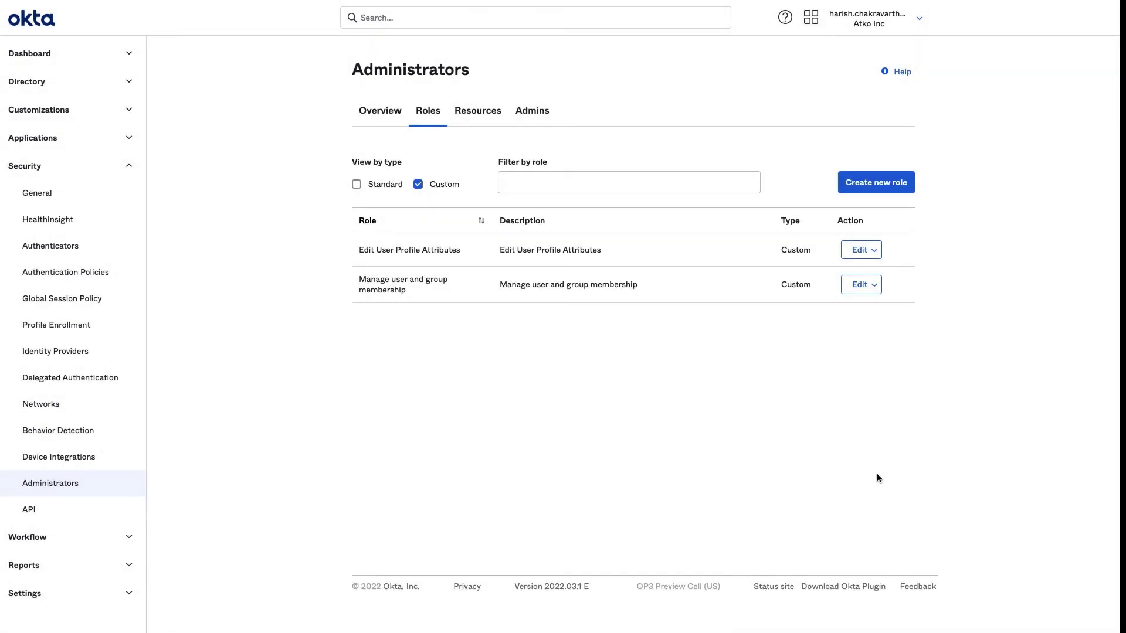
Step: Make the help-desk lead an admin of Manage user and group membership, scoped to the combined USA resource set
{"action": "left_click", "coordinate": [873, 288]}
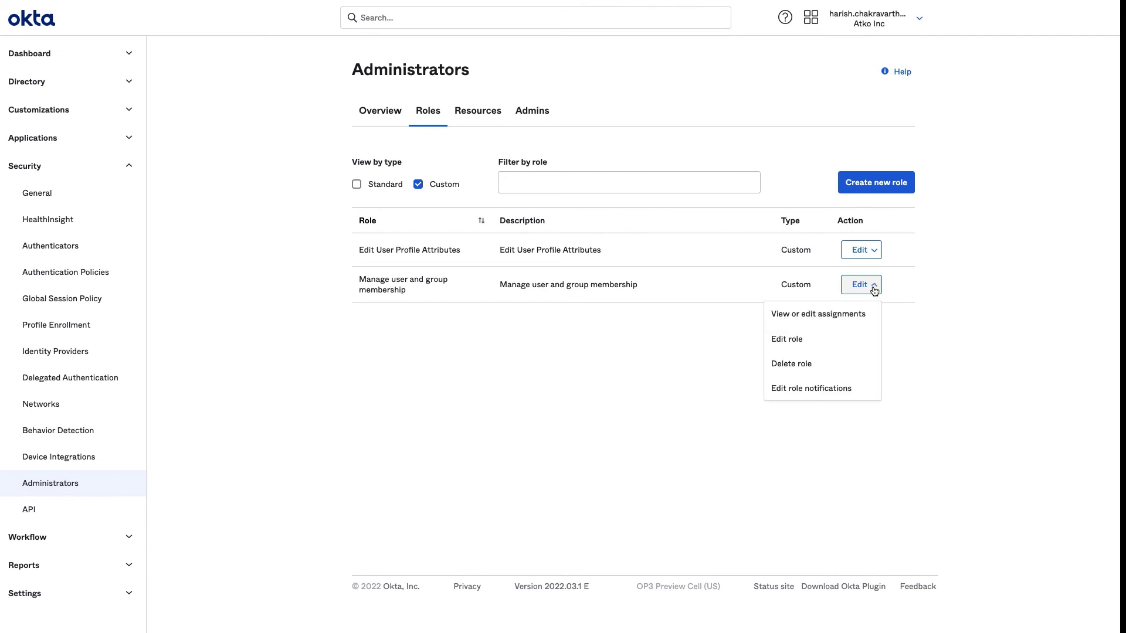
{"action": "left_click", "coordinate": [856, 315]}
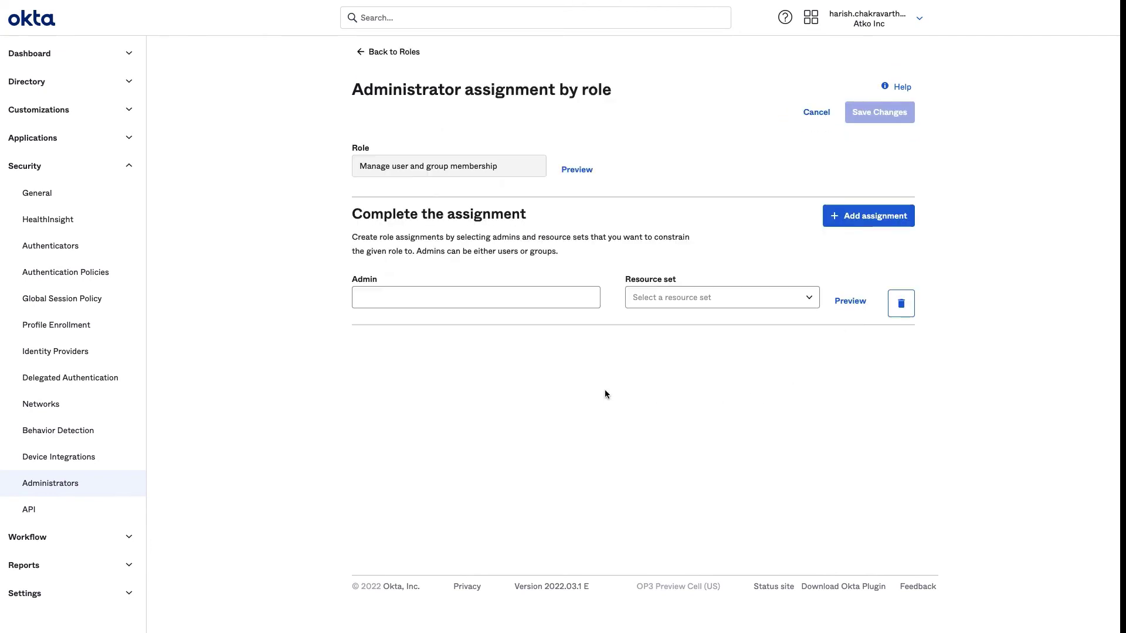
{"action": "left_click", "coordinate": [559, 300]}
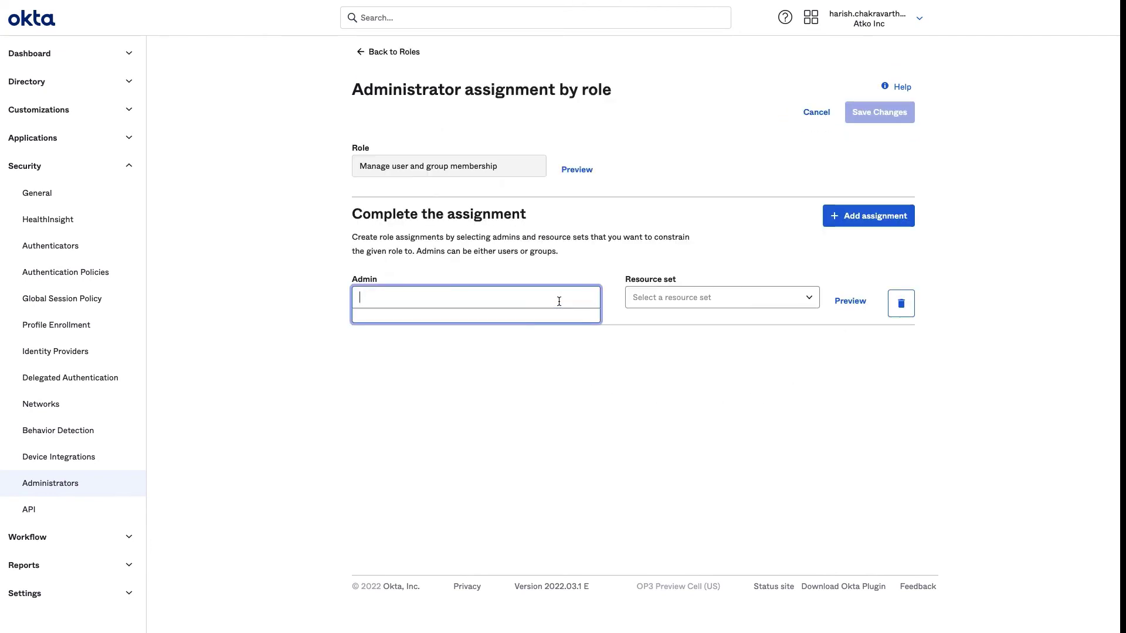
{"action": "type", "text": "ALE"}
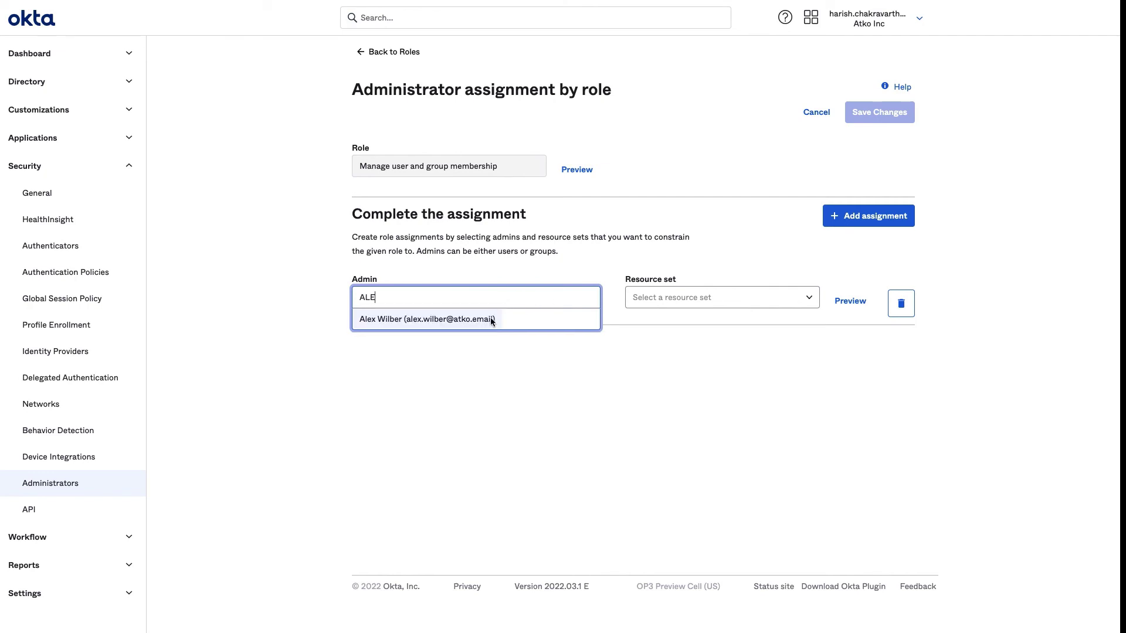
{"action": "left_click", "coordinate": [495, 312]}
{"action": "left_click", "coordinate": [656, 300]}
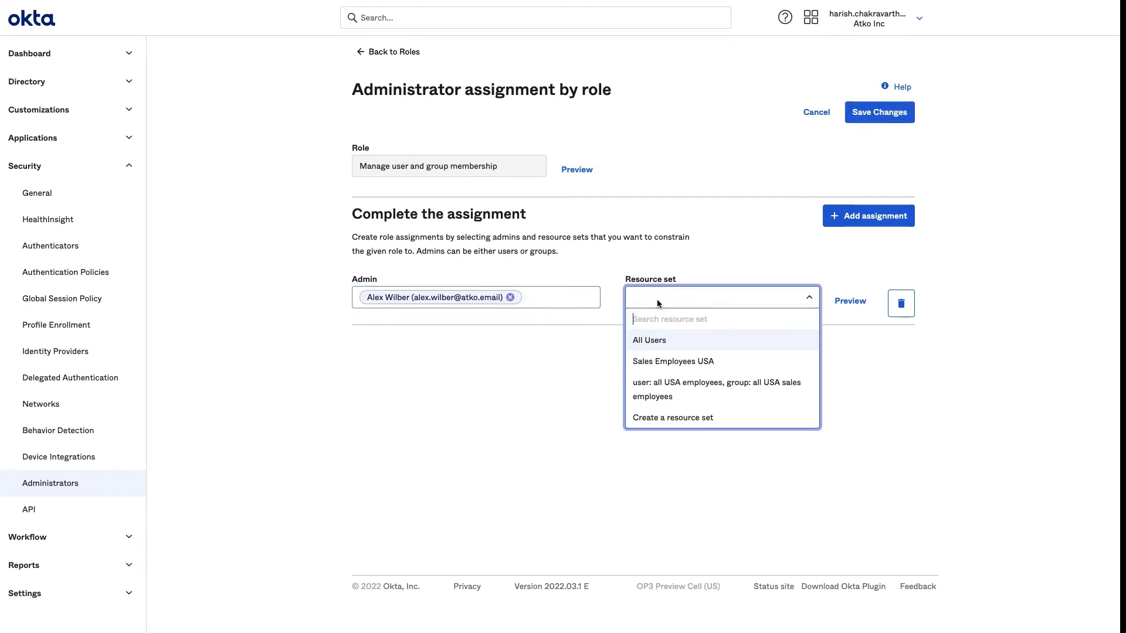
{"action": "left_click", "coordinate": [690, 384]}
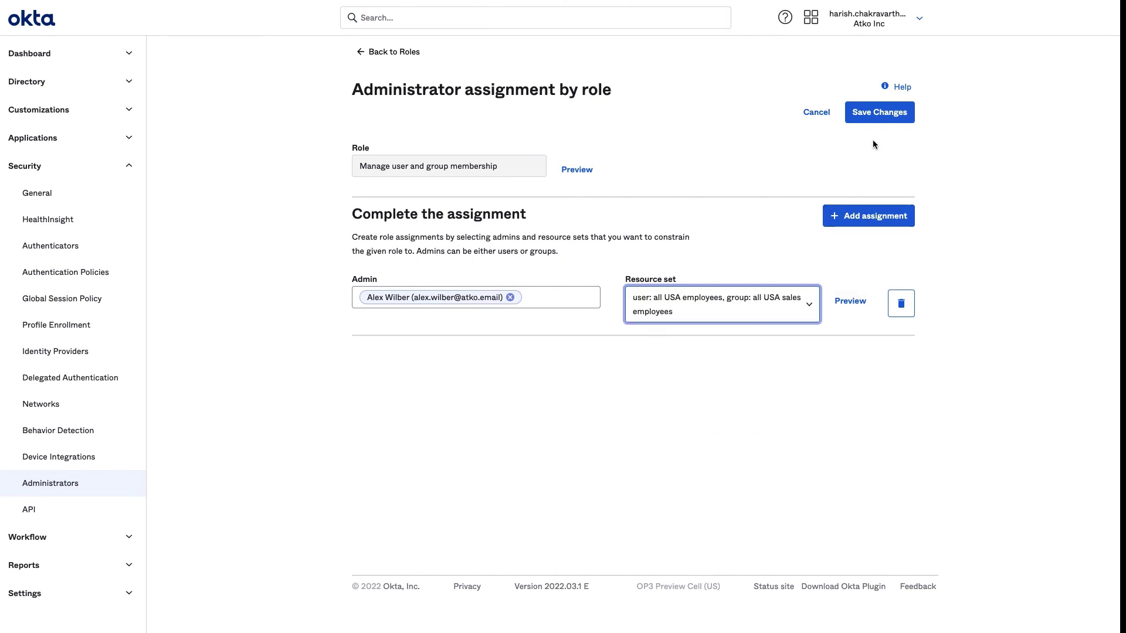
{"action": "left_click", "coordinate": [877, 116]}
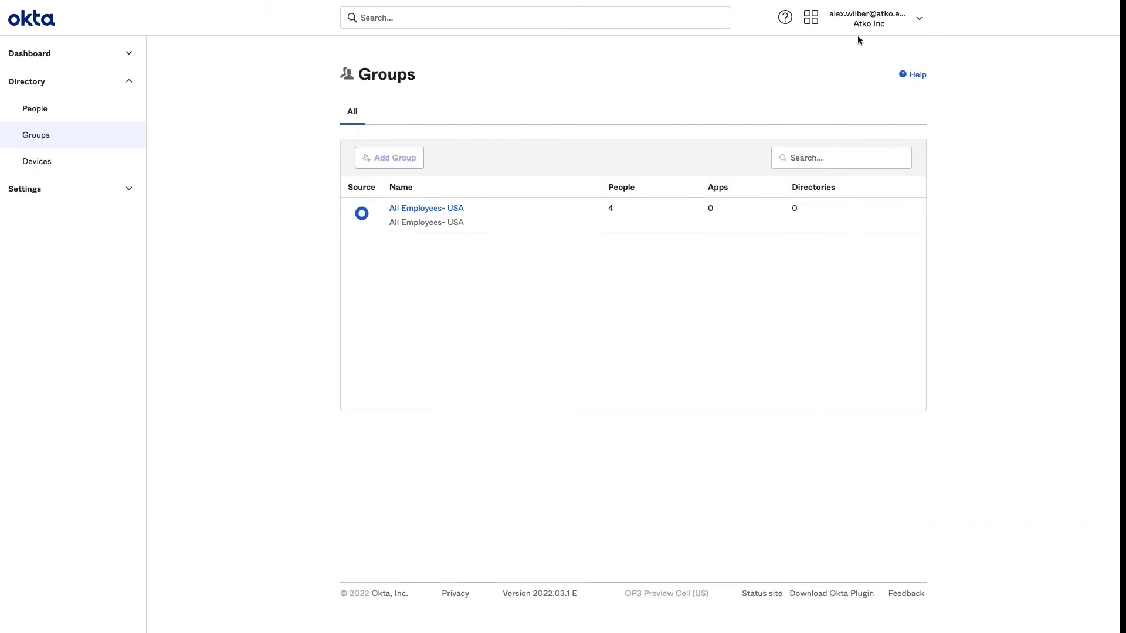
Step: Reload the groups list, open Sales Employees - USA, and add then remove a member in the membership editor
{"action": "right_click", "coordinate": [985, 328]}
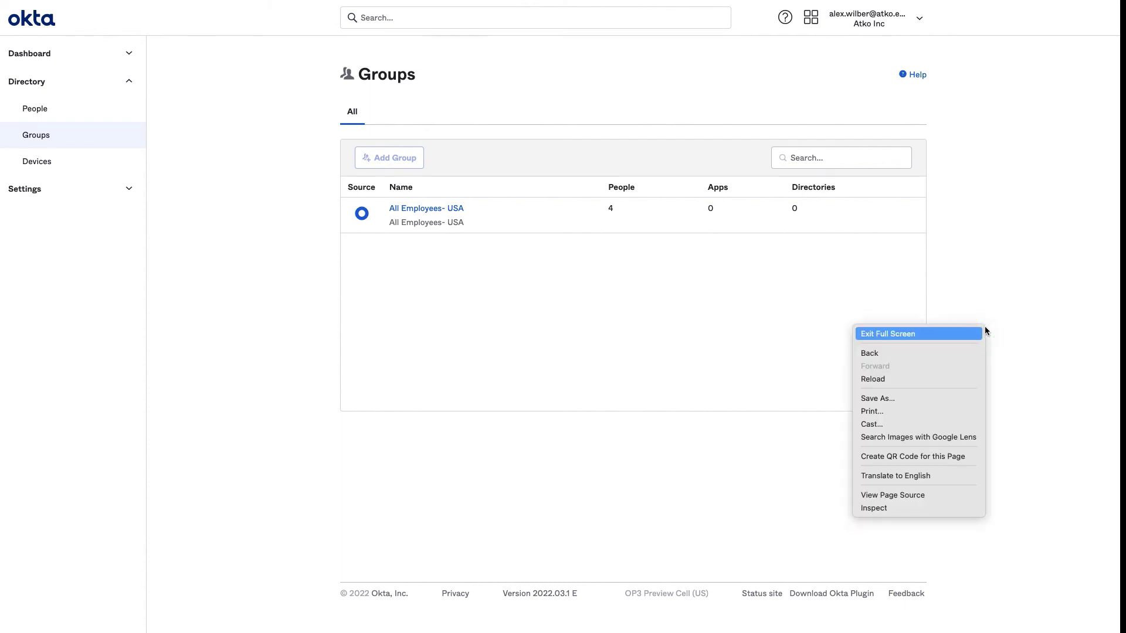
{"action": "left_click", "coordinate": [958, 380]}
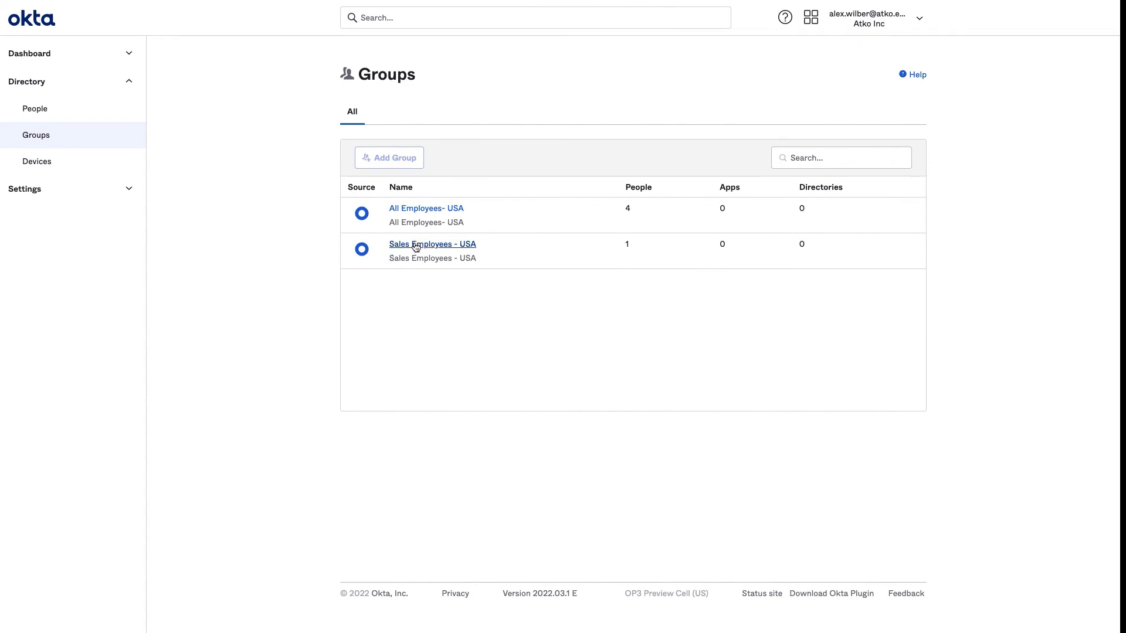
{"action": "left_click", "coordinate": [447, 251]}
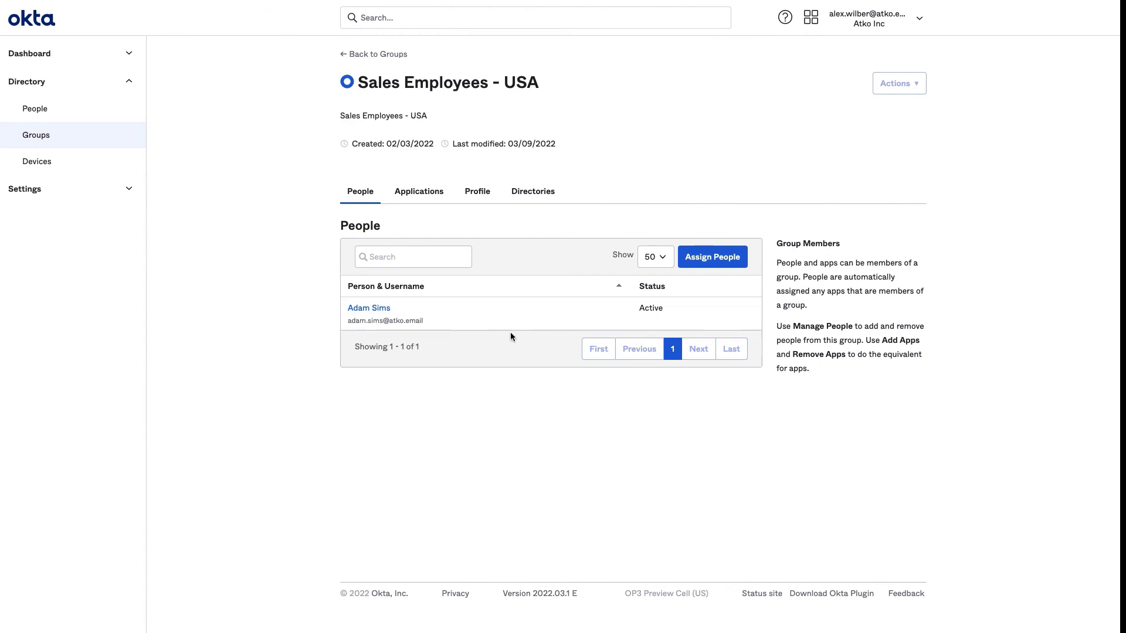
{"action": "left_click", "coordinate": [725, 262]}
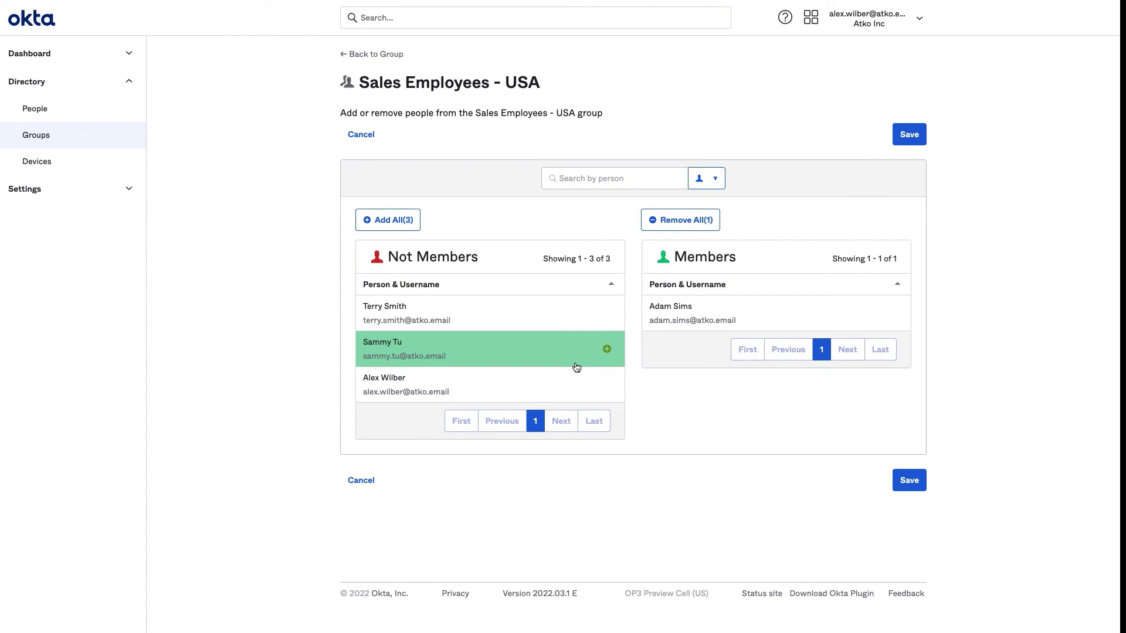
{"action": "left_click", "coordinate": [607, 317]}
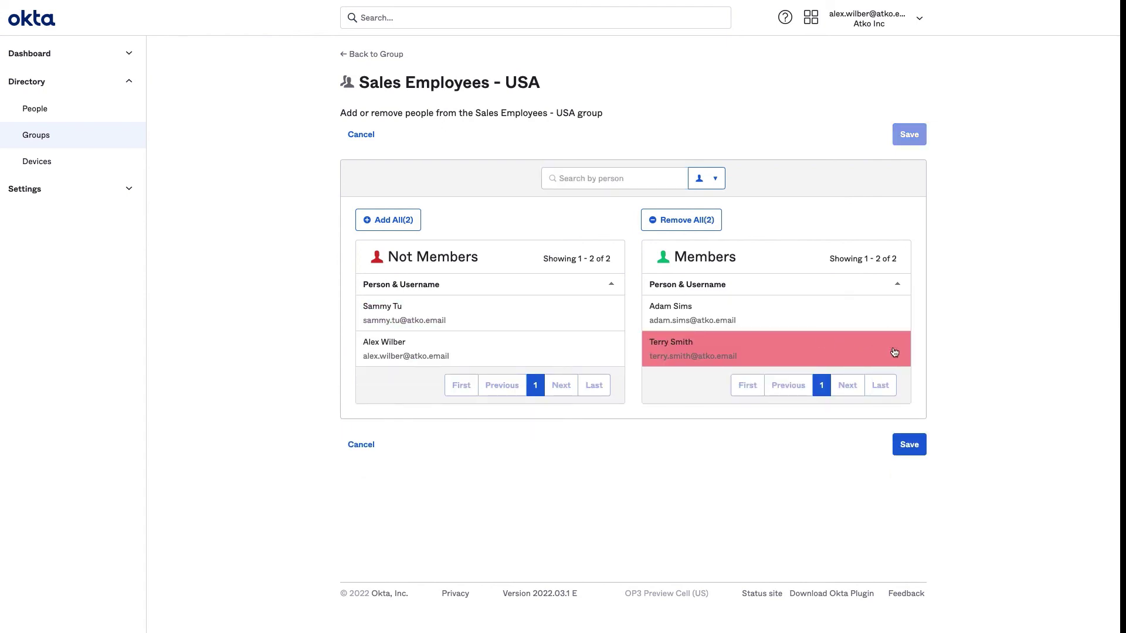
{"action": "left_click", "coordinate": [894, 352]}
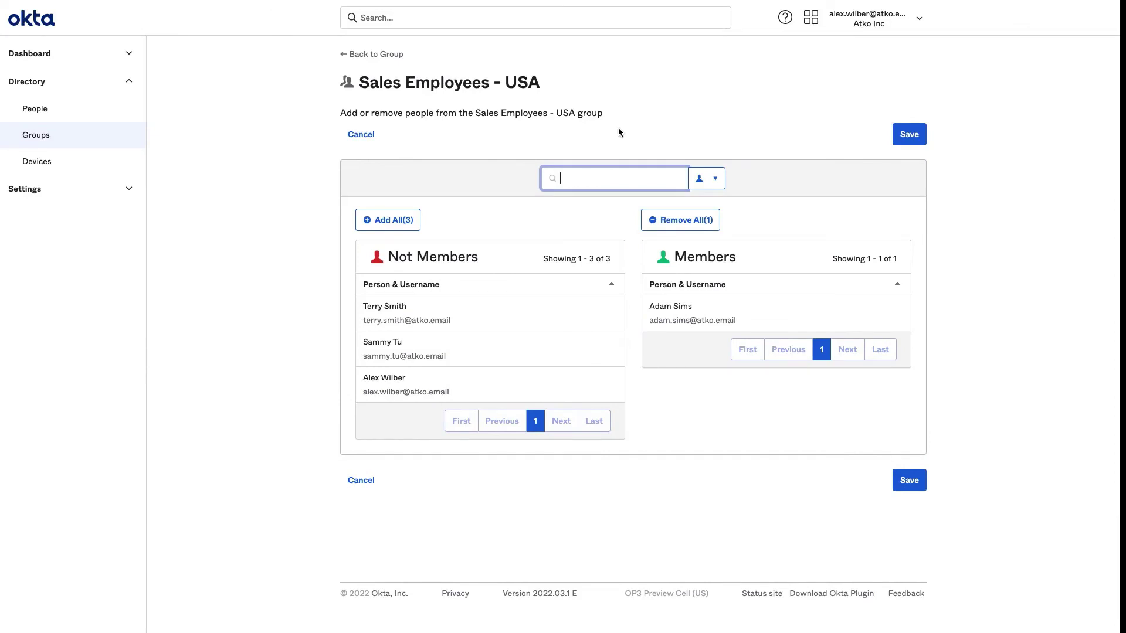